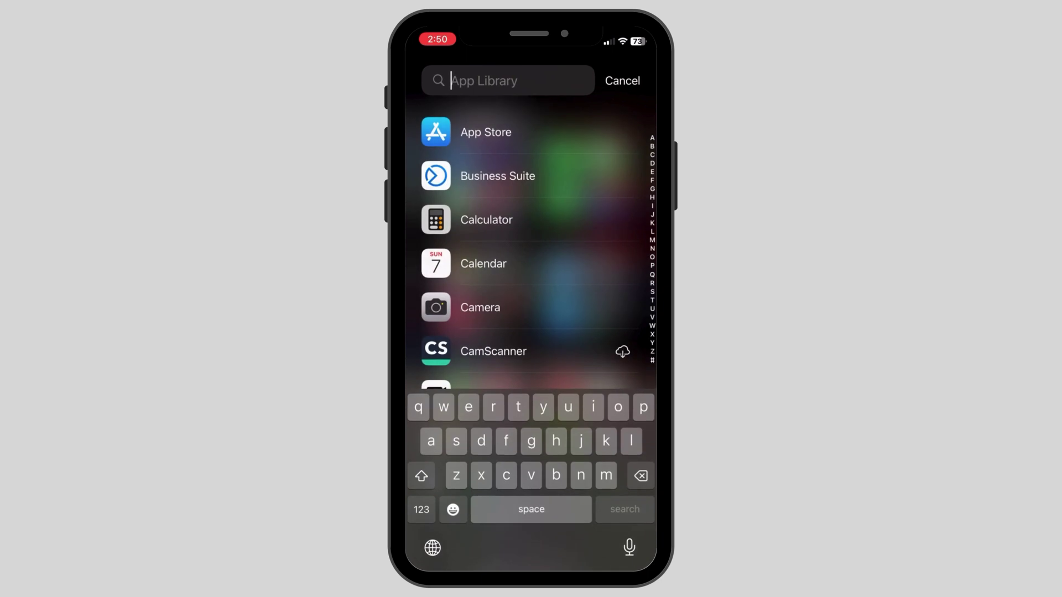
pyautogui.write('go')
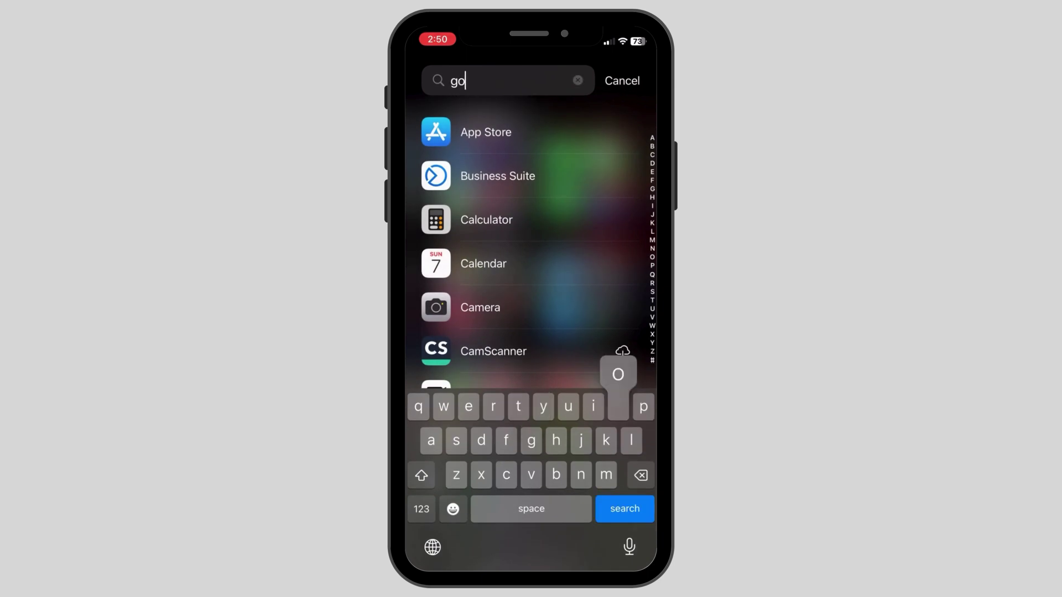
pyautogui.write('ogle chrome')
# Launch Google Chrome from the app search to reach VEED.io's video converter.
pyautogui.press('Return')
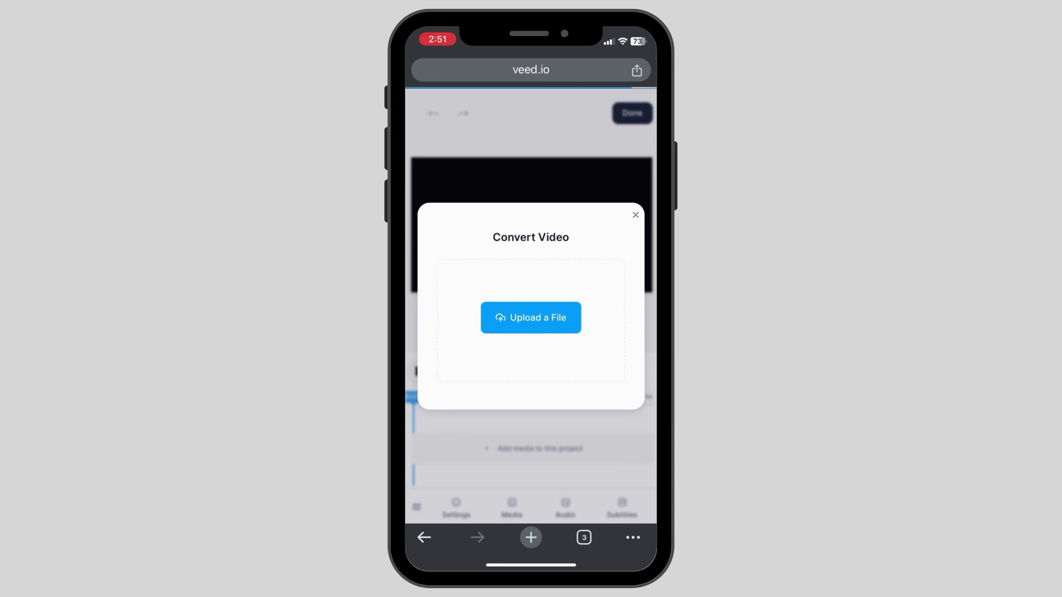
# Upload a video file from the file picker into VEED.io's converter.
pyautogui.click(531, 318)
pyautogui.click(536, 337)
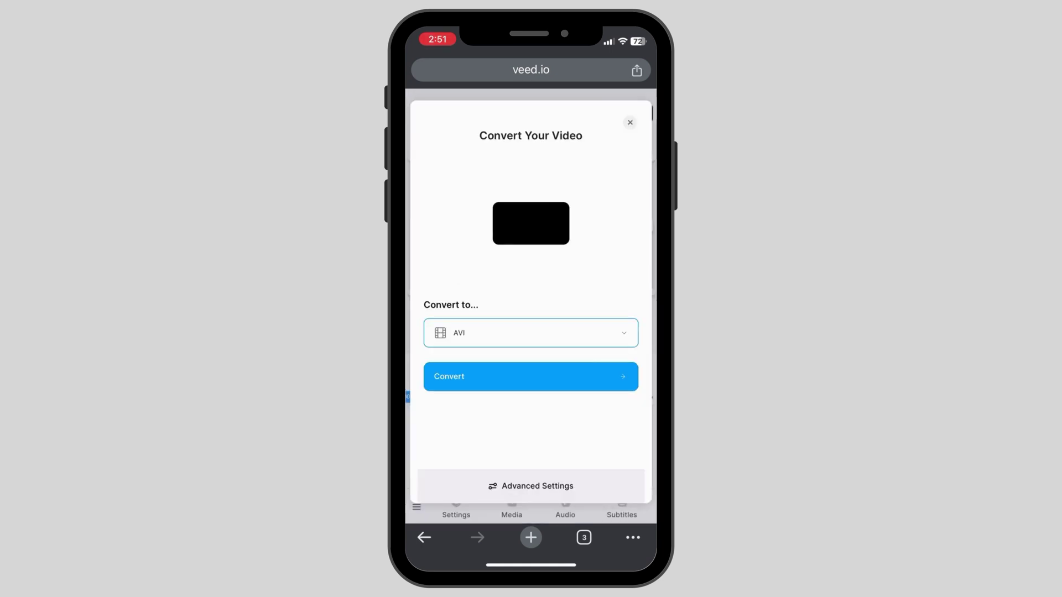
# Change the Convert to format from AVI to MP4.
pyautogui.click(531, 333)
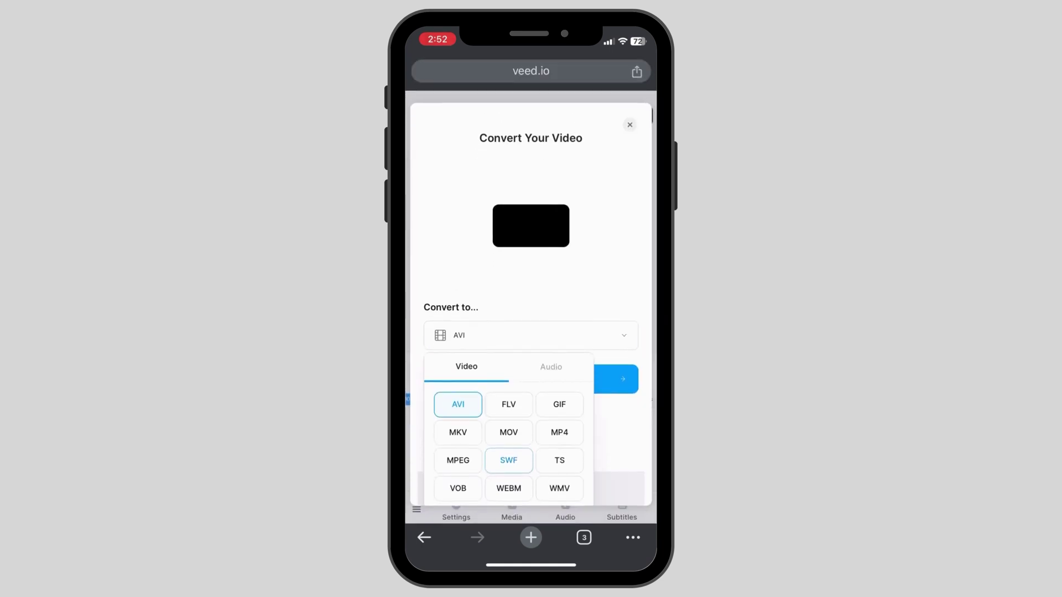
pyautogui.click(559, 430)
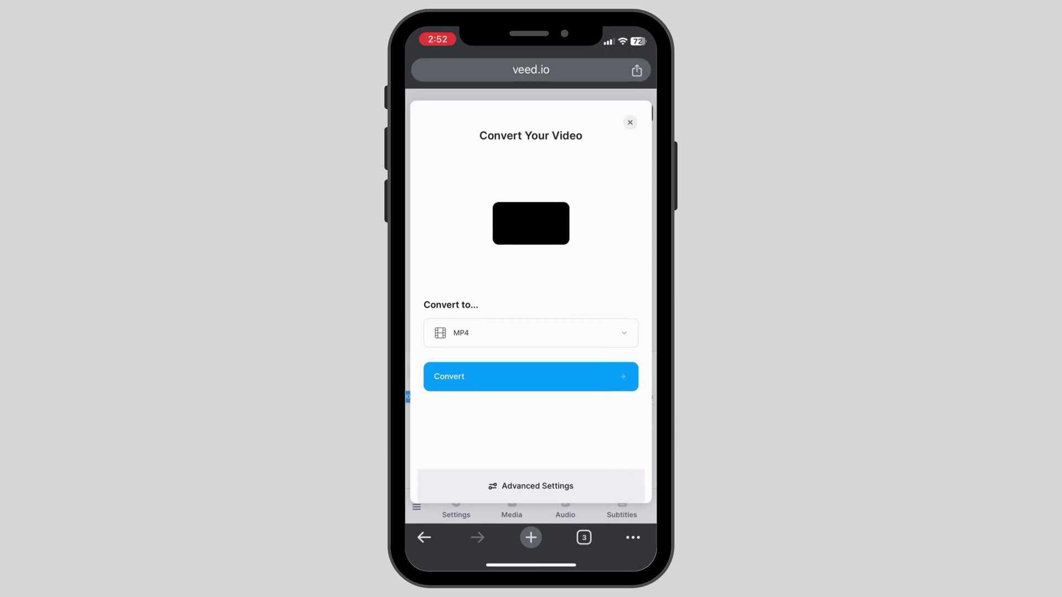
# Run the MP4 conversion and download the converted video file.
pyautogui.click(531, 377)
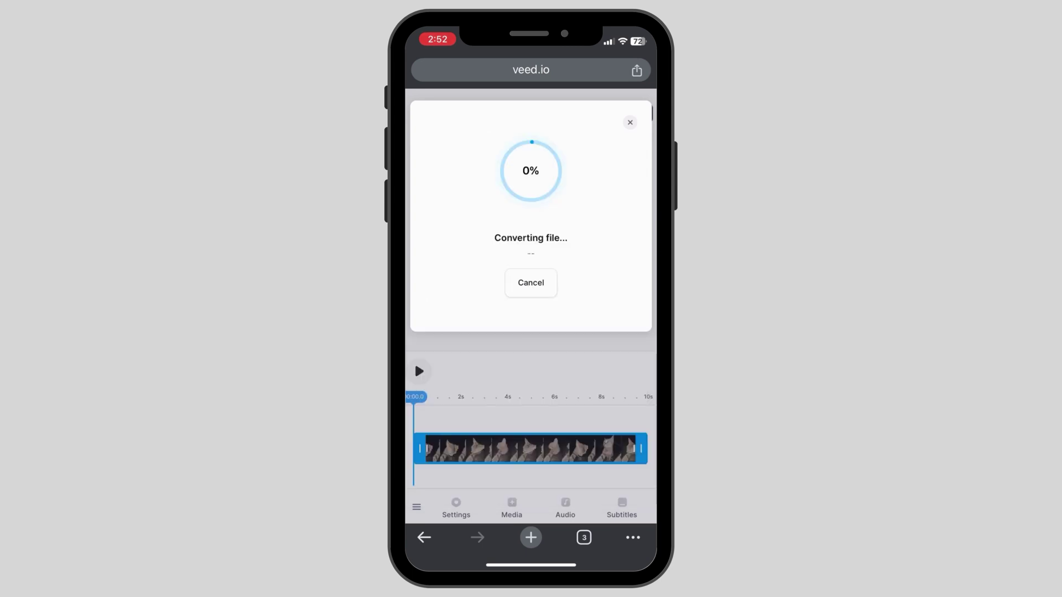
pyautogui.click(532, 267)
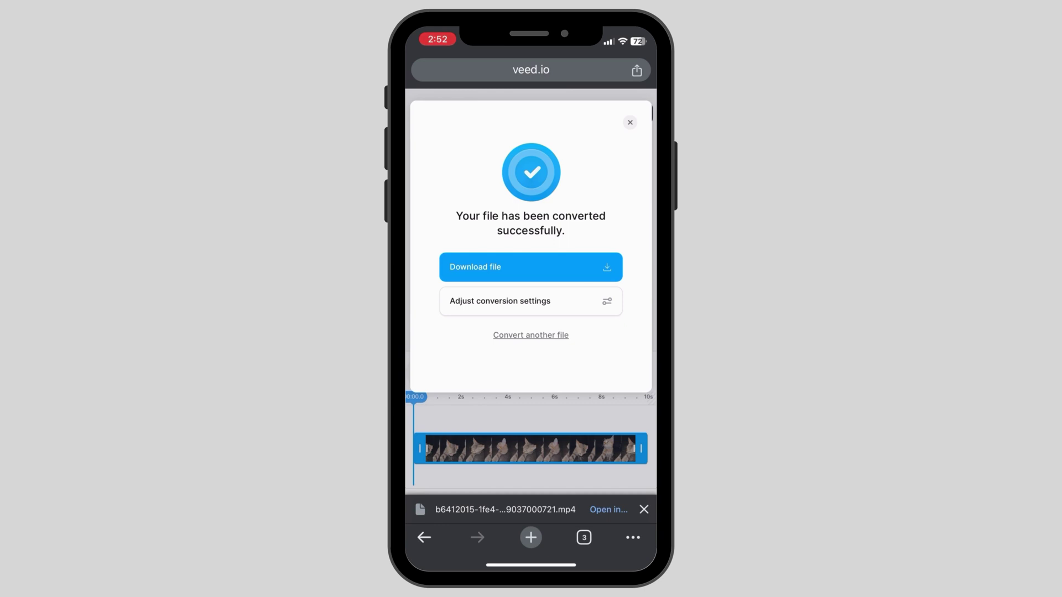
# Bring up the iOS share sheet for the downloaded 1.5 MB MP4 video.
pyautogui.click(607, 509)
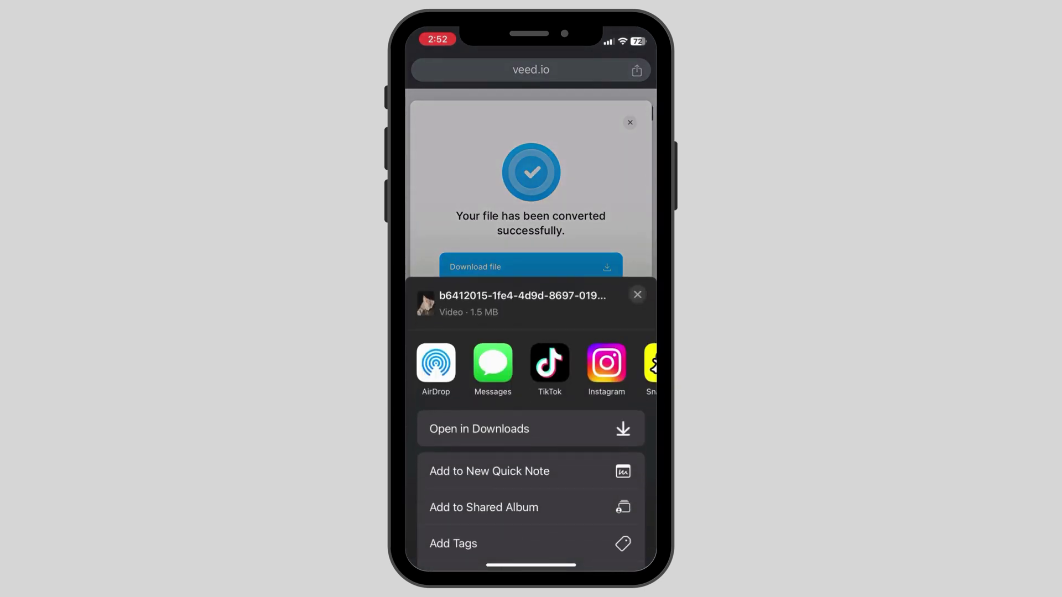
pyautogui.scroll(-5, 532, 432)
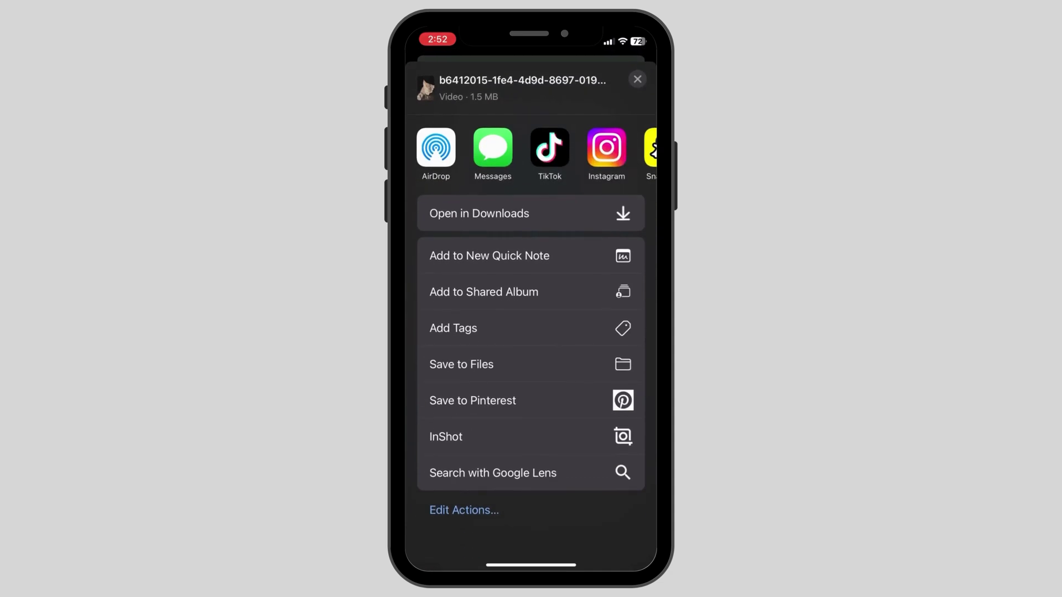